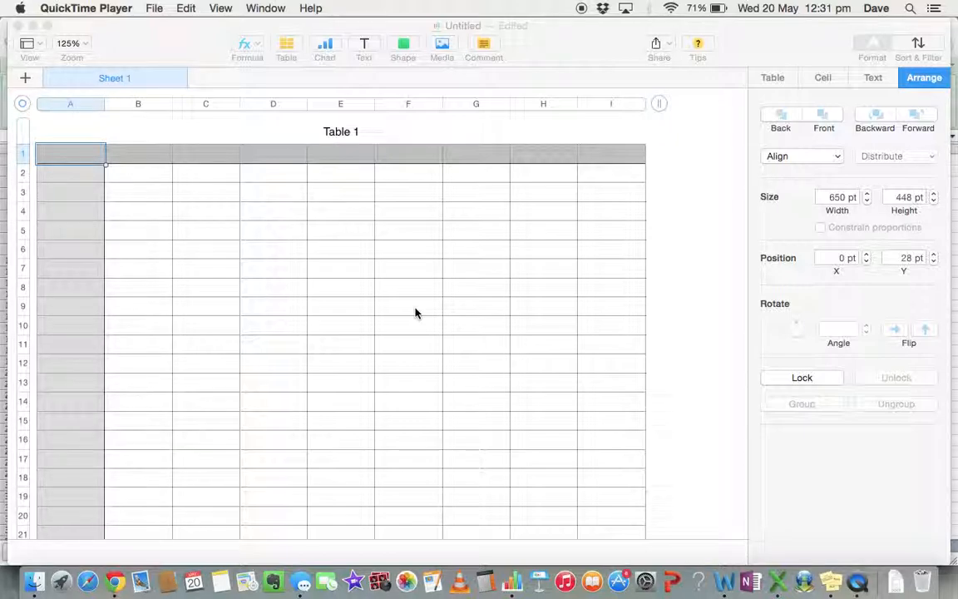
- Enter the headers ITEM in A1 and AMOUNT in B1, and GYM MEMBERSHIP as the first item in A2
left_click(190, 240)
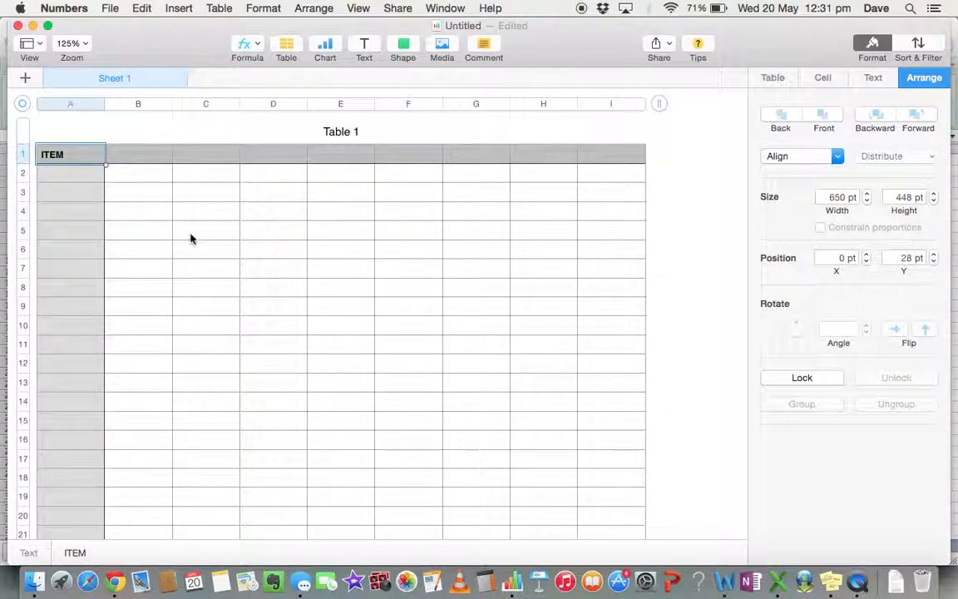
key("Tab")
type("AMOUNT")
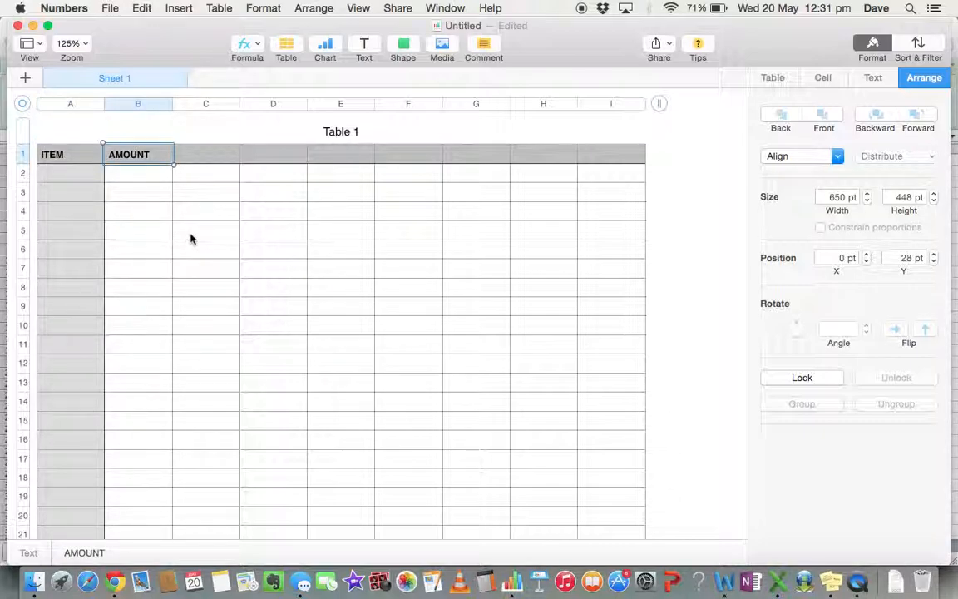
key("Return")
type("GYM MEMBERSHIP")
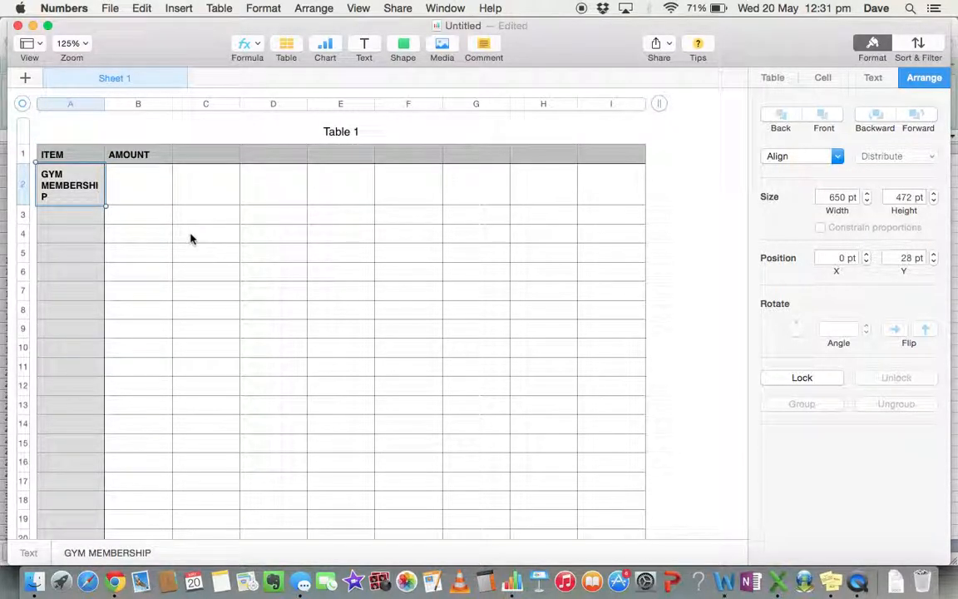
- Widen the table to 801 pt and add the items NEW RUNNERS in A3 and DIETICIAN CONSULTATION in A4
key("super+shift+z")
key("super+shift+z")
key("super+shift+z")
key("super+shift+z")
key("super+shift+z")
key("super+shift+z")
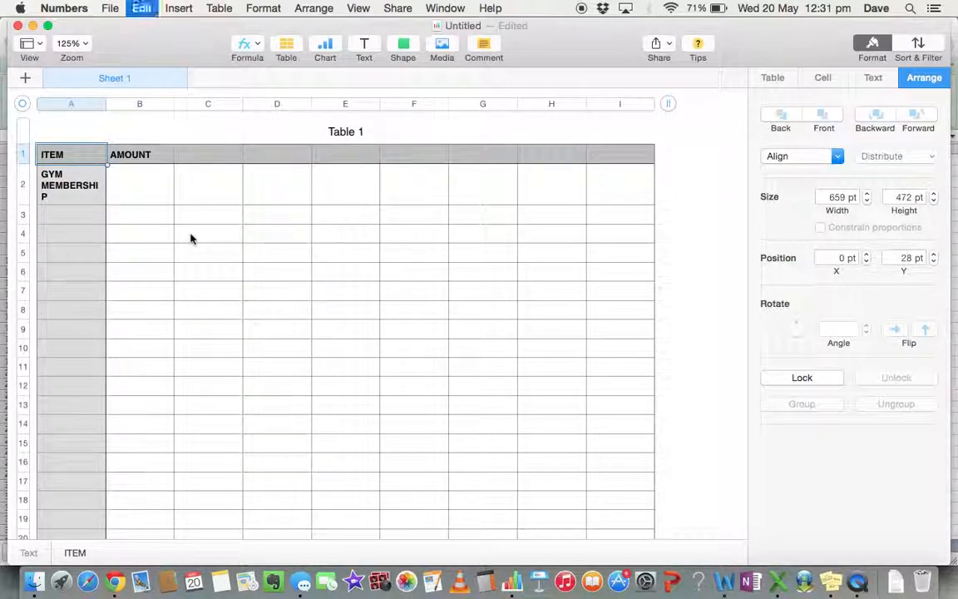
key("super+shift+z")
key("super+shift+z")
key("super+shift+z")
key("super+shift+z")
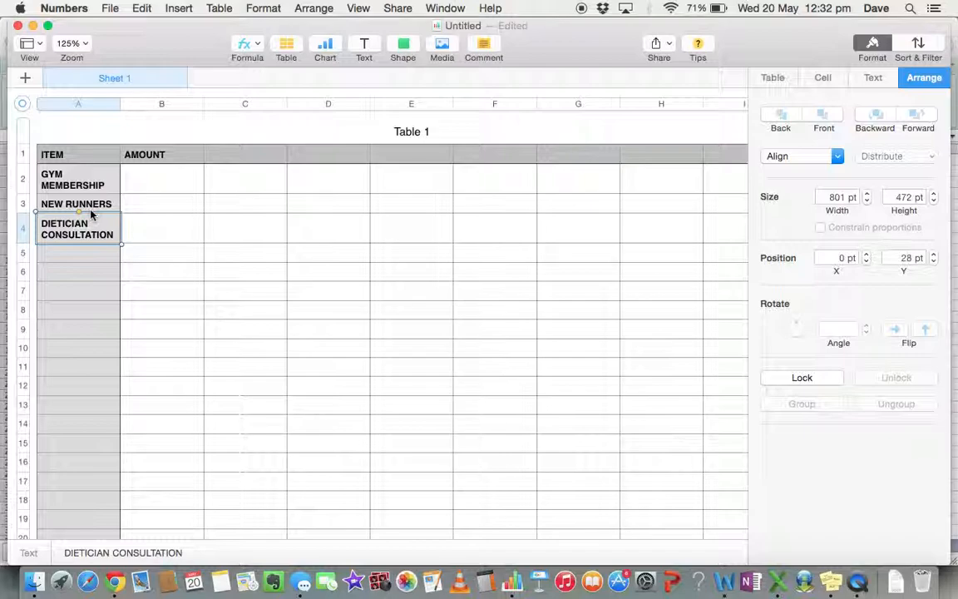
- Enter the amounts 450 for gym membership, 200 for new runners and 350 for dietician consultation in column B
key("super+shift+z")
key("super+shift+z")
key("super+shift+z")
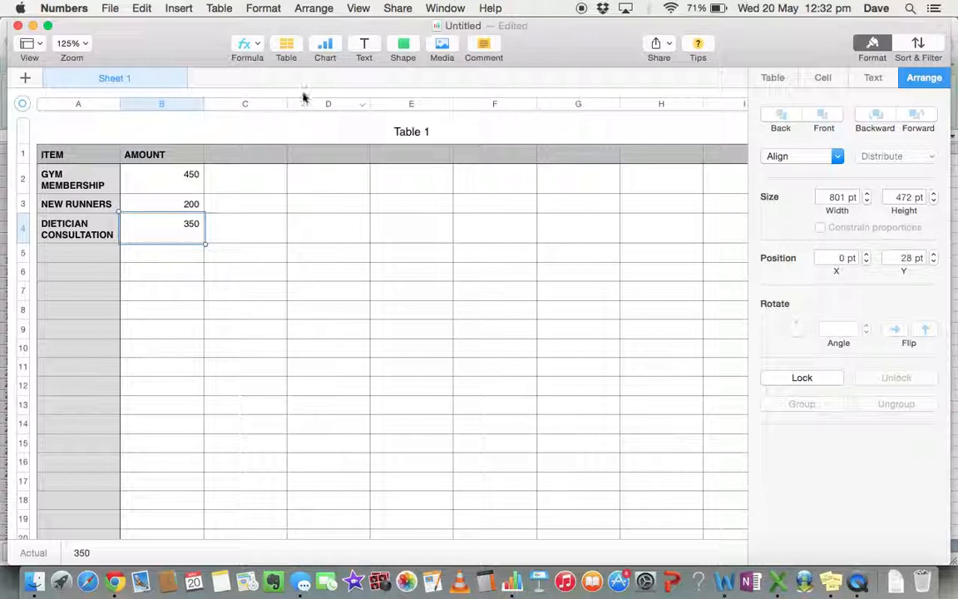
- Try a 2D pie chart with only cell B4 selected, after browsing the 3D and interactive types, and delete it
left_click(324, 47)
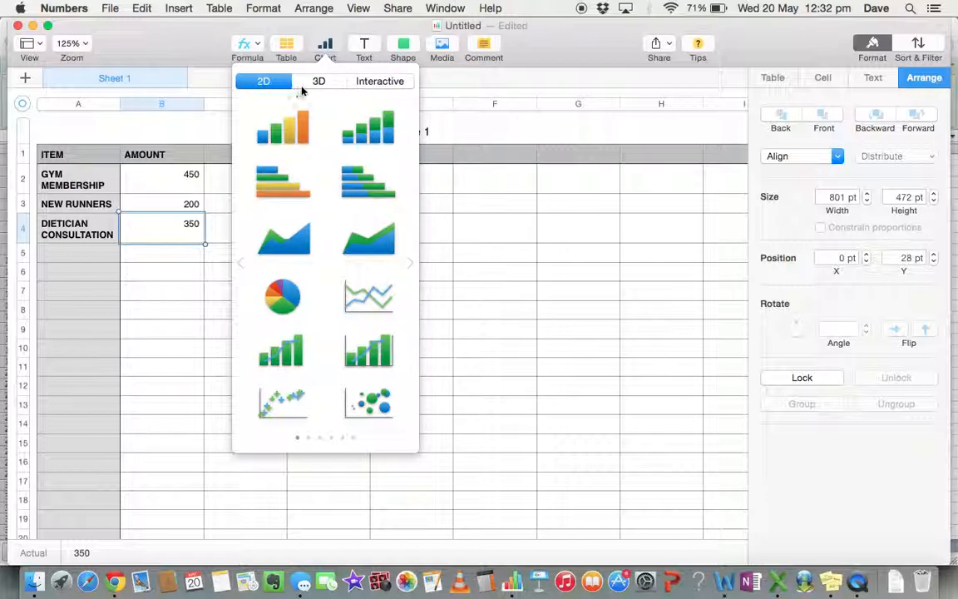
left_click(313, 86)
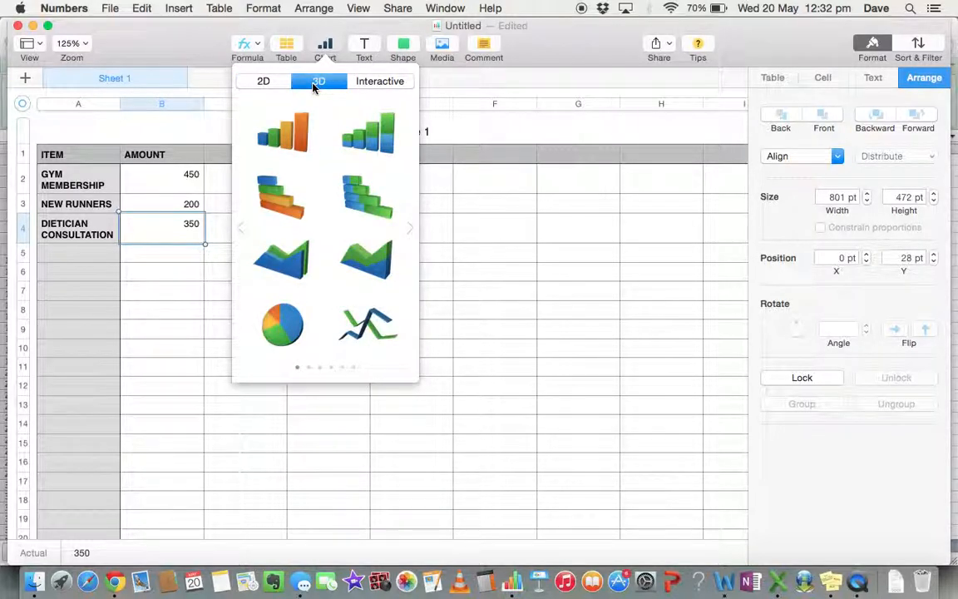
left_click(380, 83)
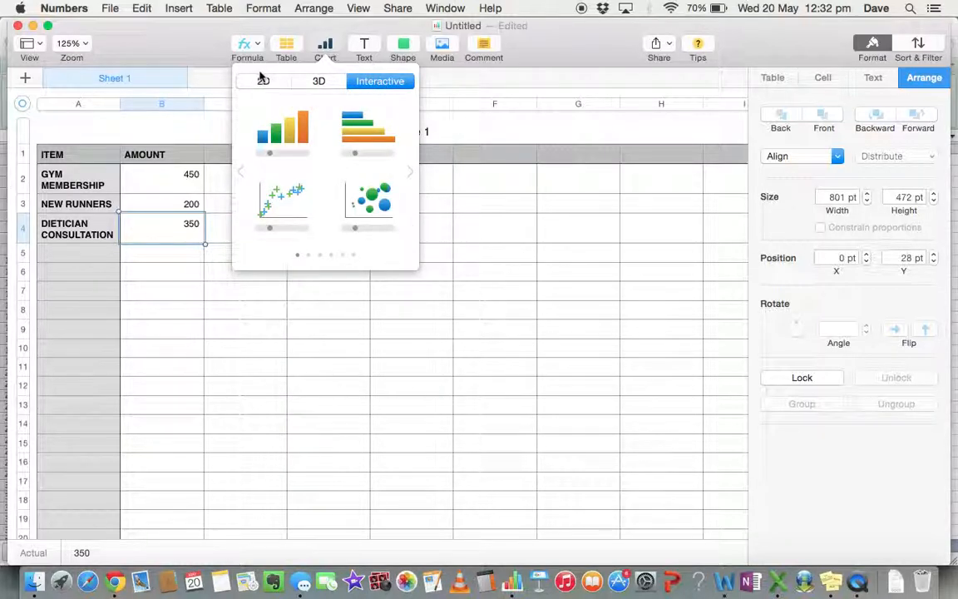
left_click(263, 81)
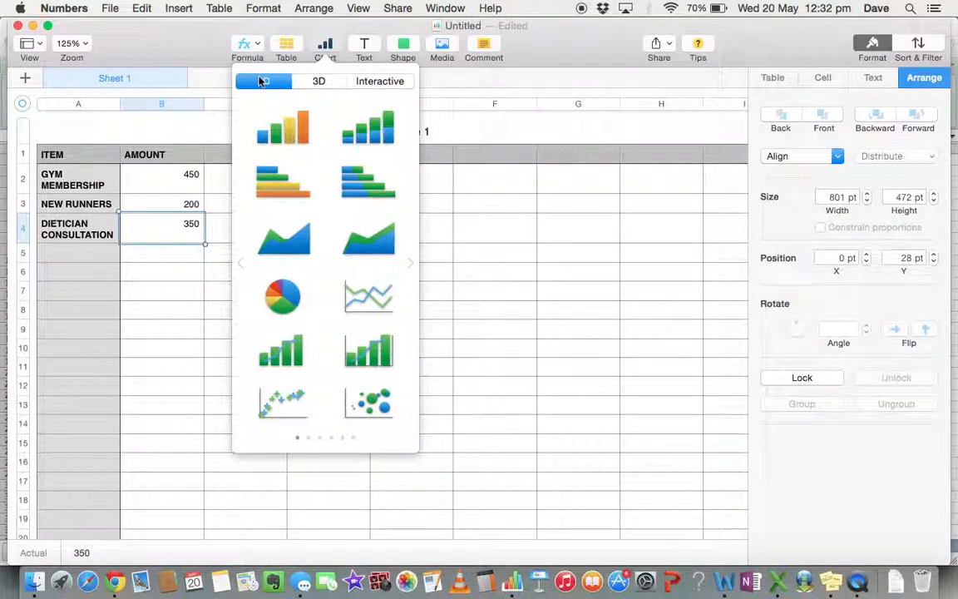
left_click(281, 296)
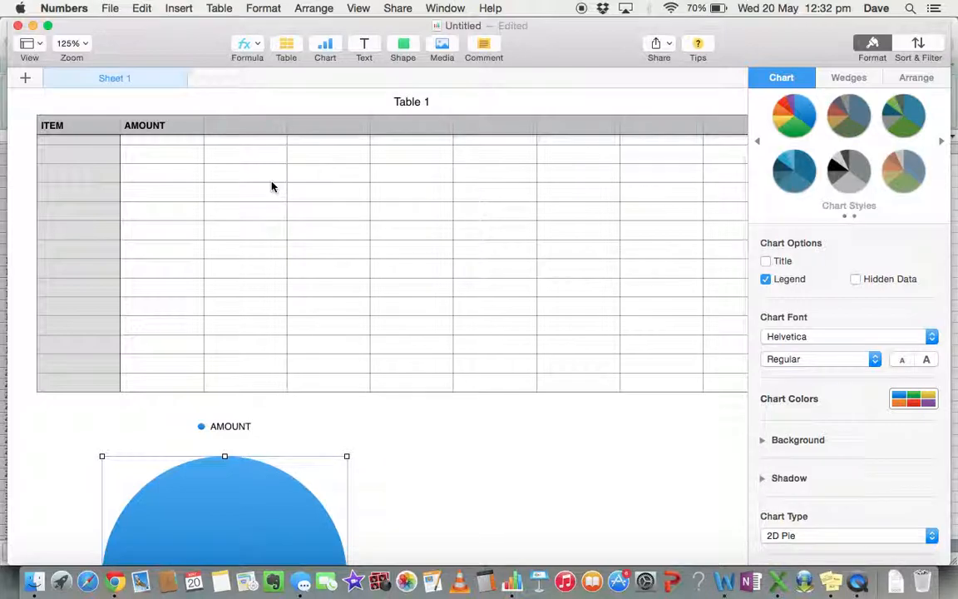
key("Delete")
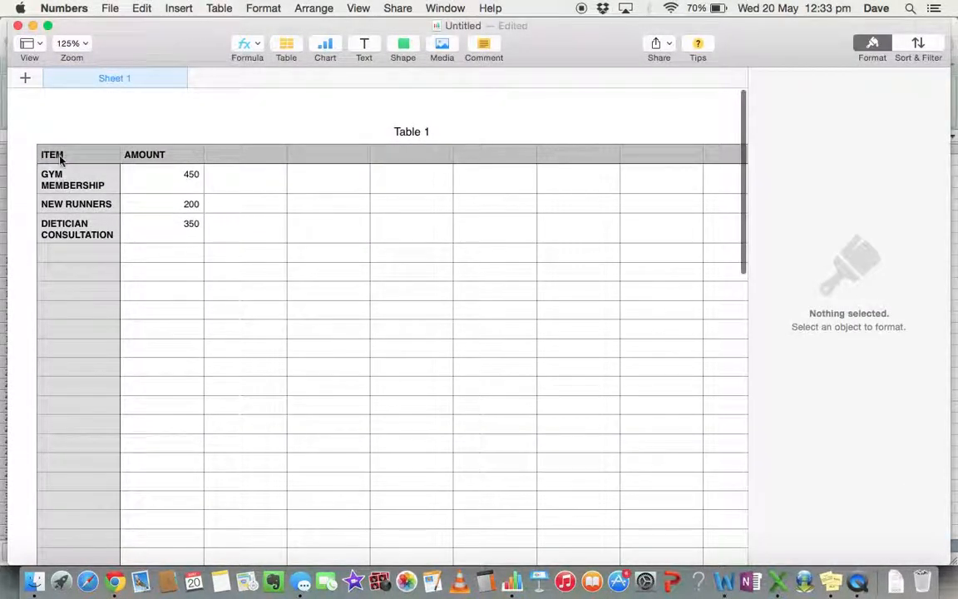
- Insert a 2D pie chart from the item and amount data in cells A1 to B4
left_click_drag(60, 158, 157, 230)
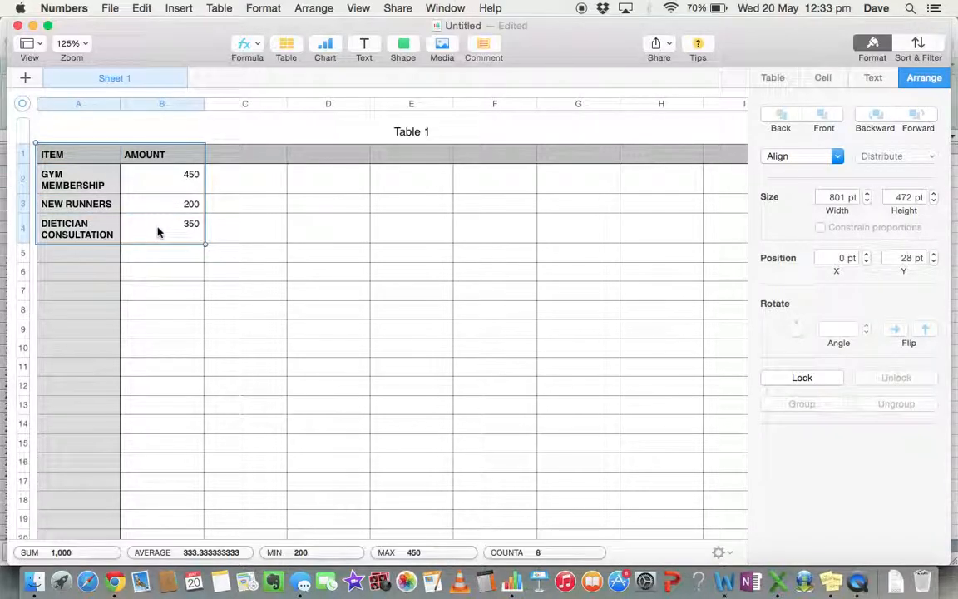
left_click(323, 50)
left_click(278, 300)
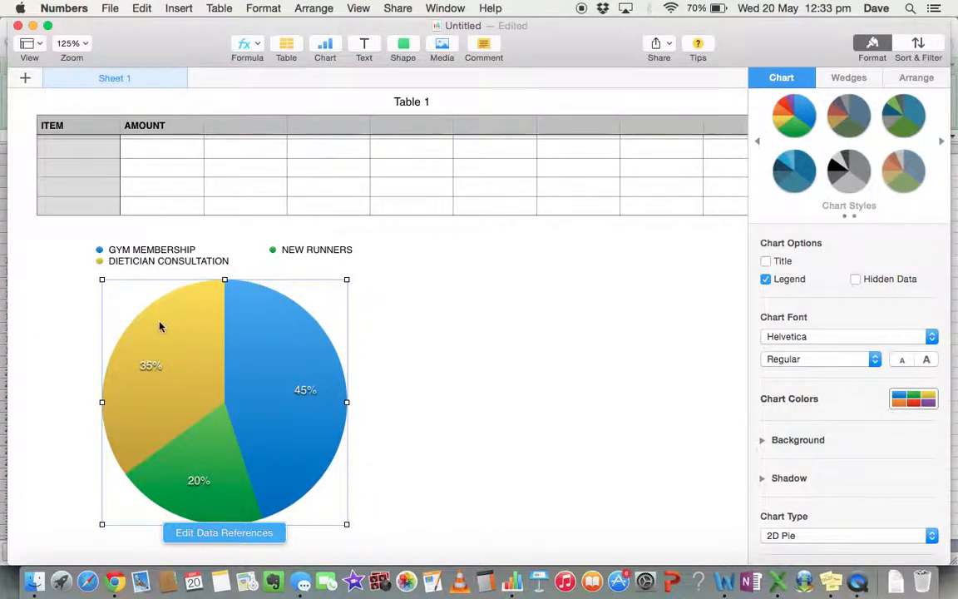
- Insert a 2D column chart below the pie chart without selecting any table data
left_click(326, 48)
left_click(282, 127)
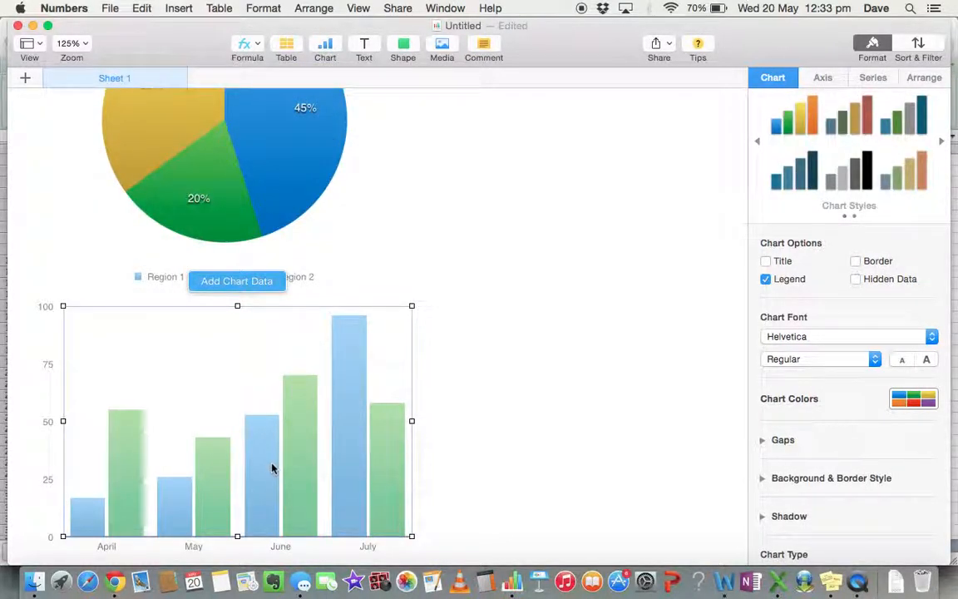
scroll(271, 466, "down", 3)
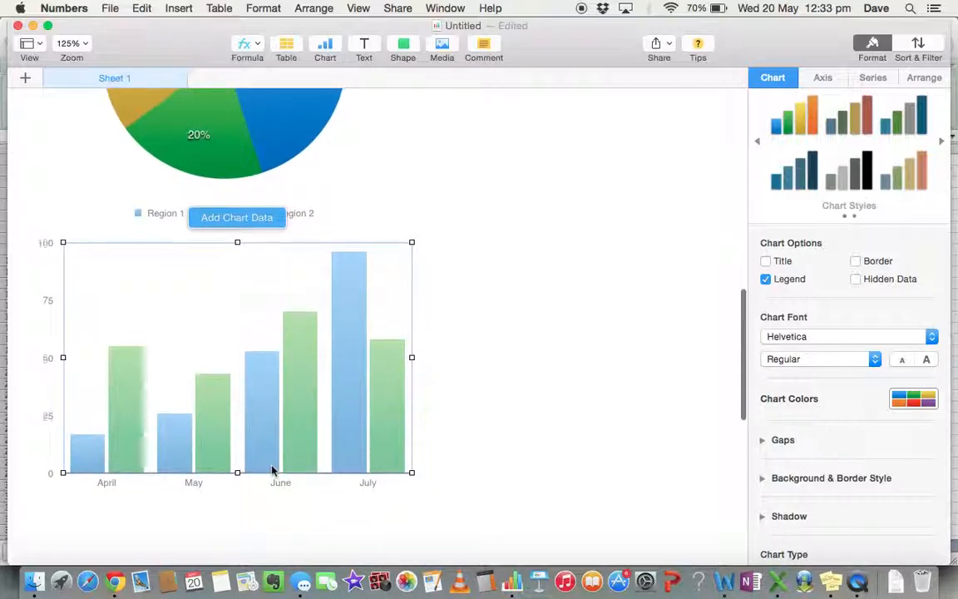
- Insert a 2D column chart from the item and amount data in cells A1 to B4
scroll(269, 471, "up", 5)
scroll(265, 472, "up", 10)
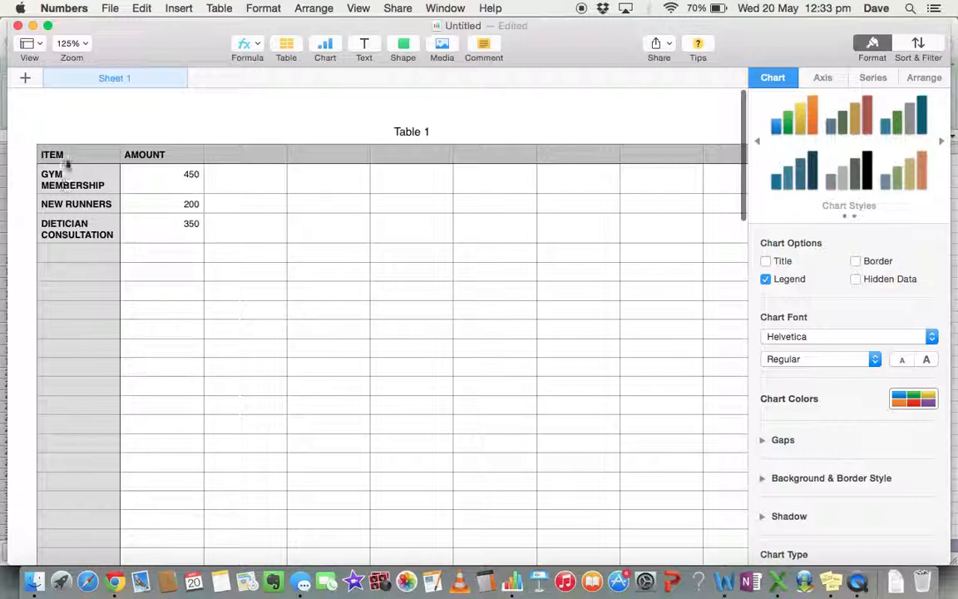
left_click(104, 187)
left_click_drag(104, 189, 166, 222)
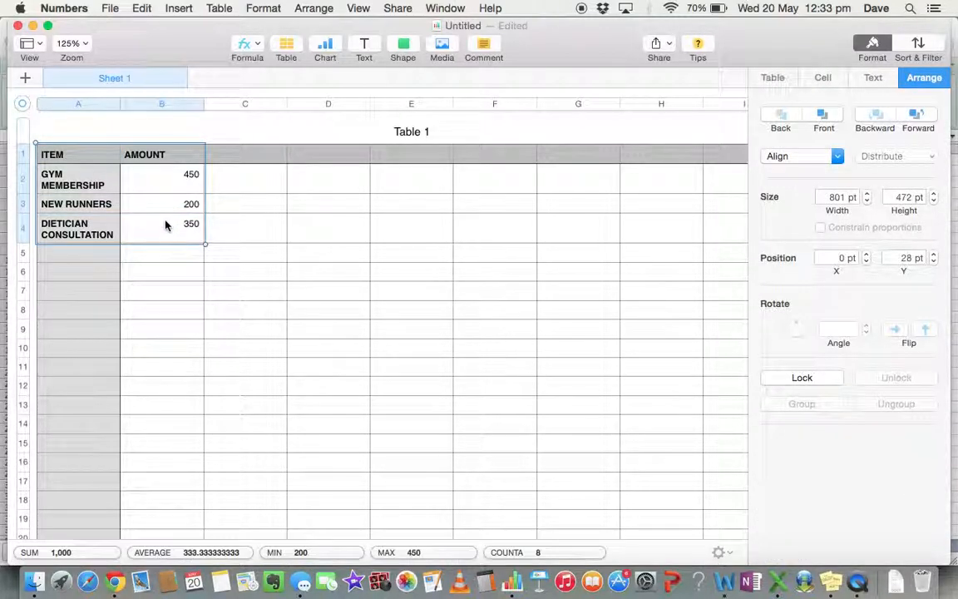
left_click(324, 51)
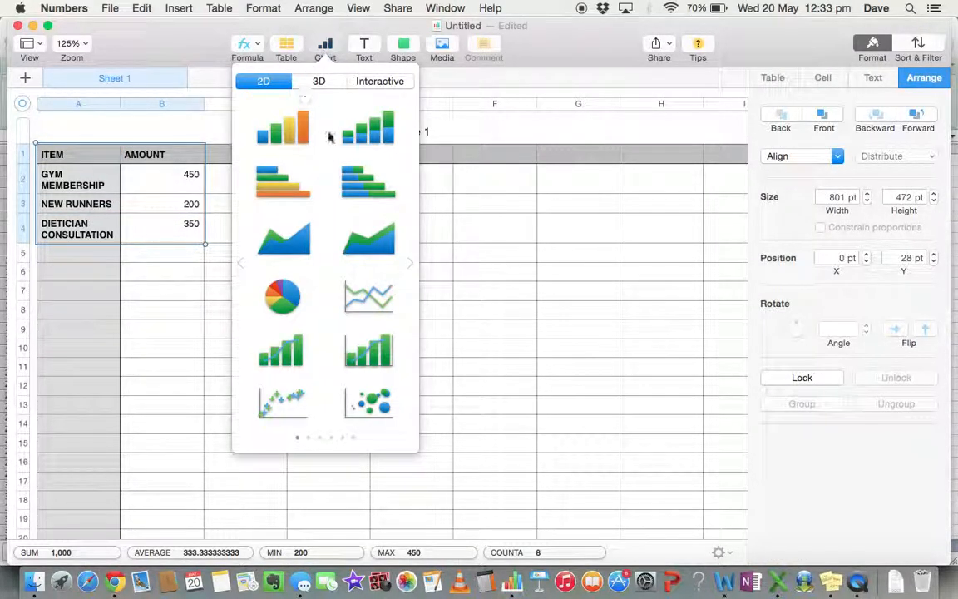
left_click(281, 130)
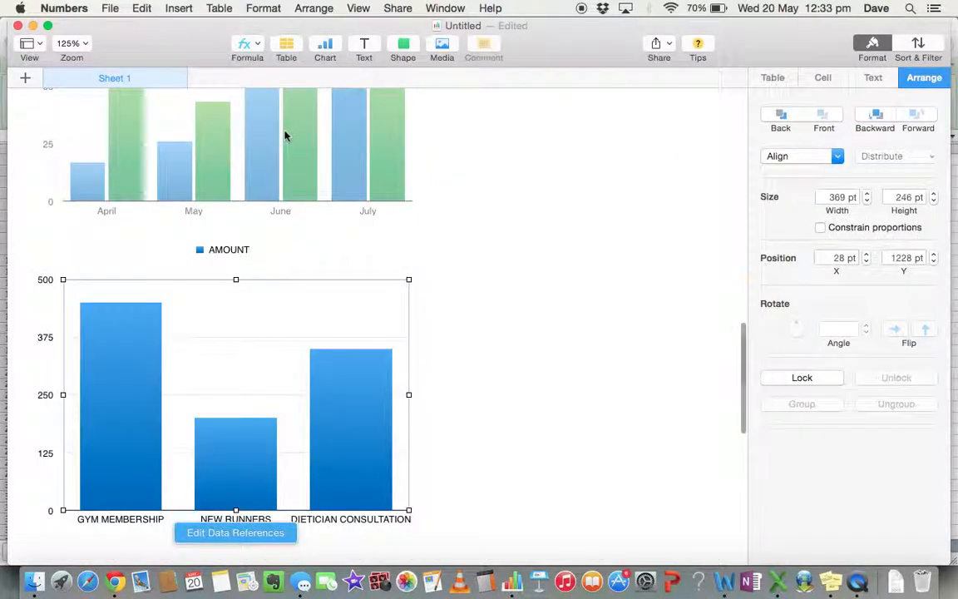
scroll(244, 364, "down", 3)
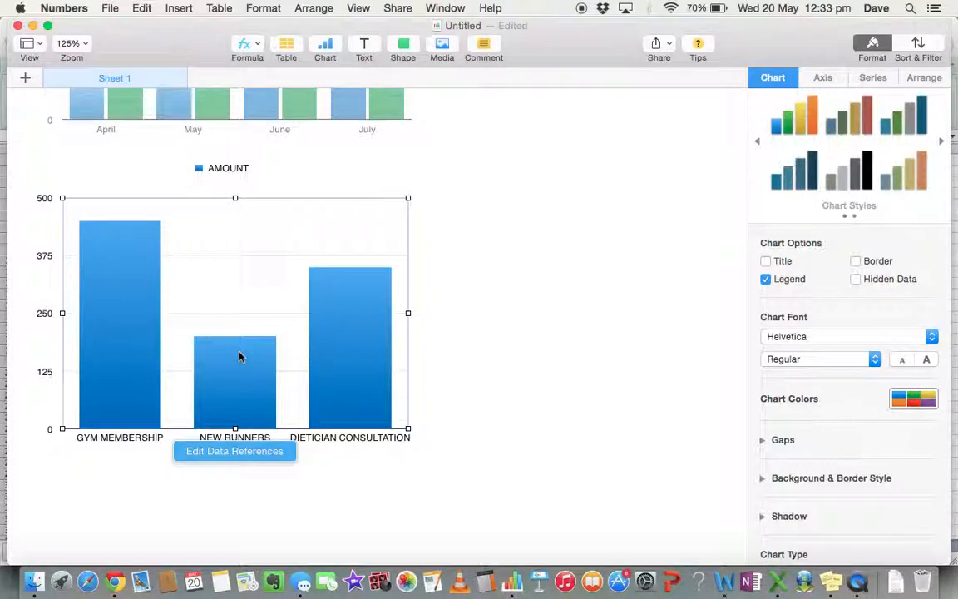
- Capture a screenshot of the screen area containing the deselected pie chart and its legend
scroll(242, 360, "up", 10)
scroll(240, 357, "down", 2)
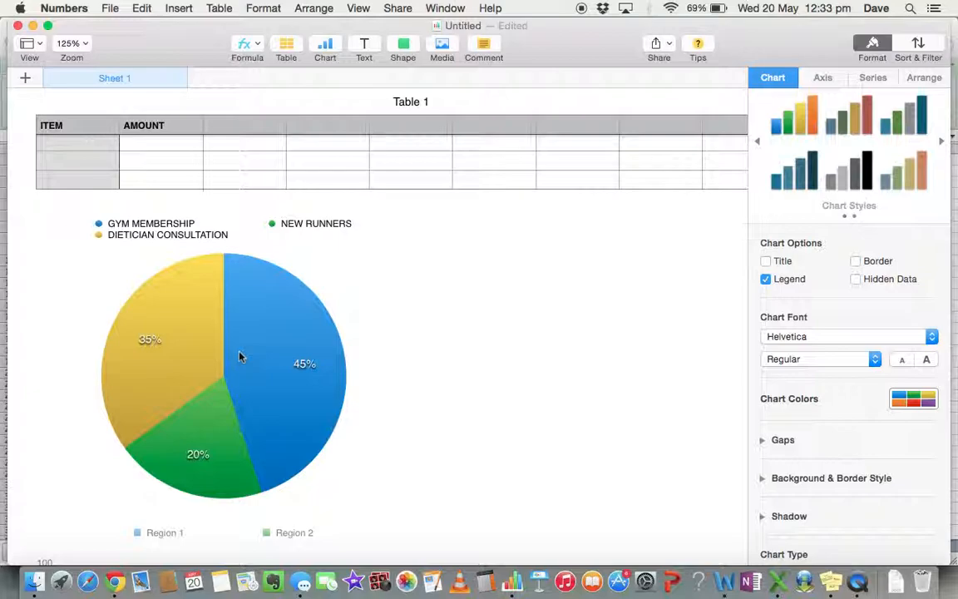
left_click(108, 335)
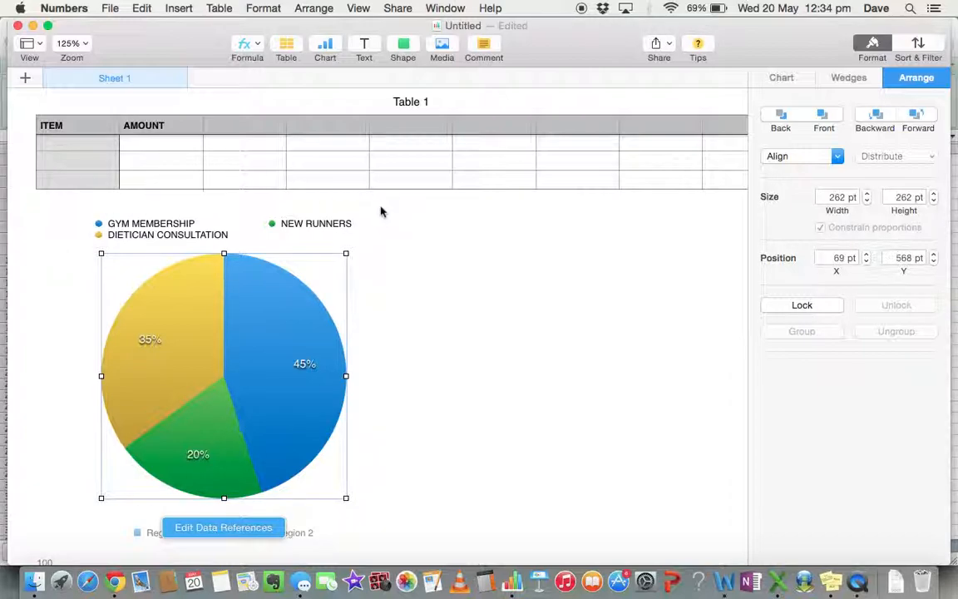
left_click(460, 496)
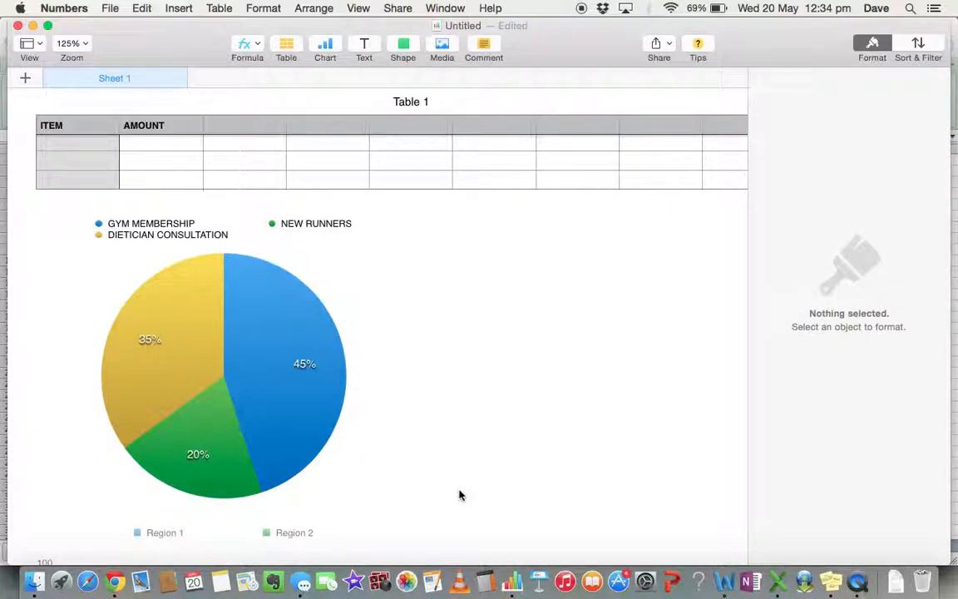
key("super+shift+4")
mouse_move(39, 198)
left_mouse_down()
mouse_move(119, 306)
mouse_move(198, 364)
mouse_move(296, 398)
mouse_move(363, 445)
mouse_move(421, 511)
mouse_move(441, 517)
left_mouse_up()
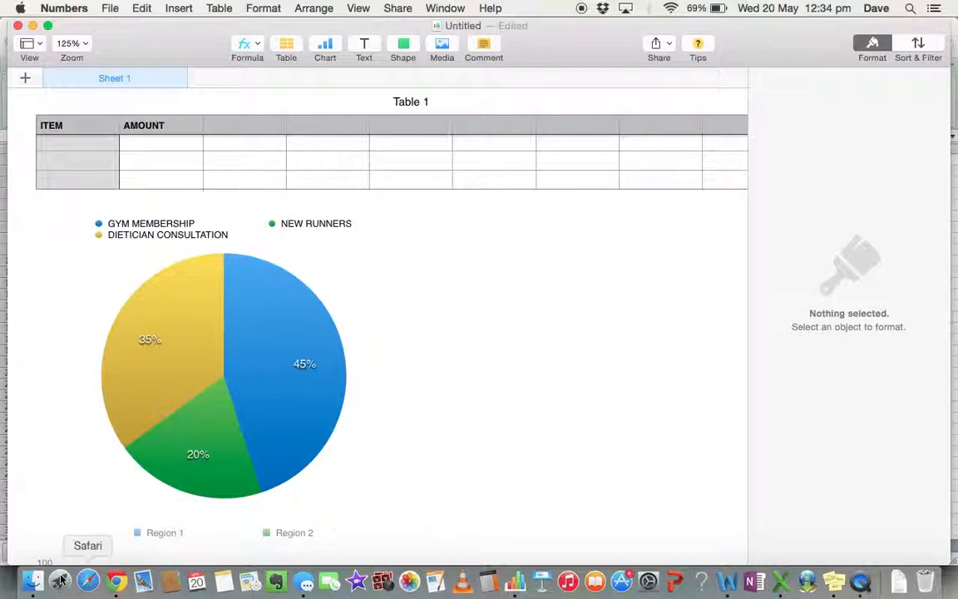
- Switch to Finder and open the Desktop folder to locate the captured screenshot
left_click(30, 575)
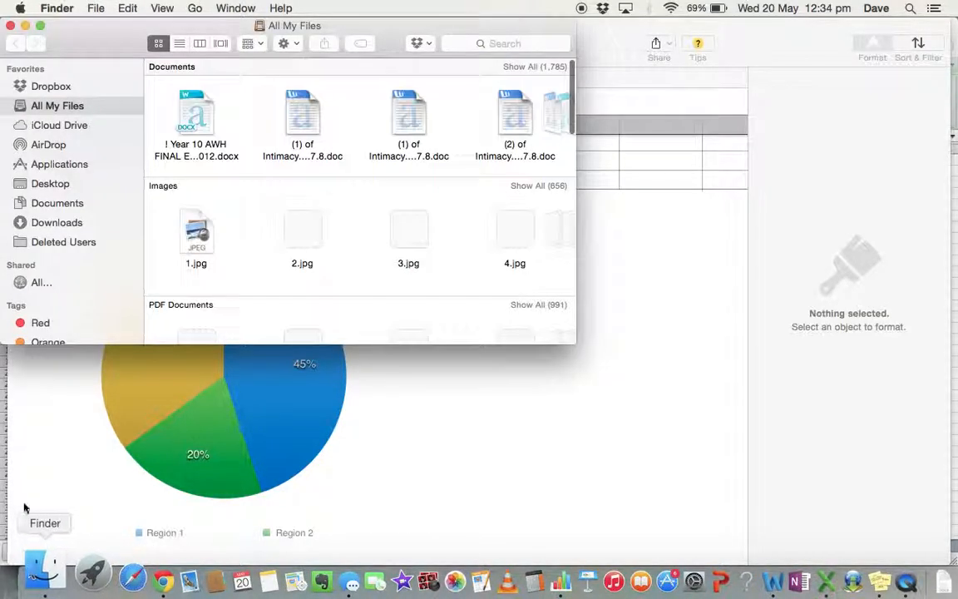
left_click(48, 186)
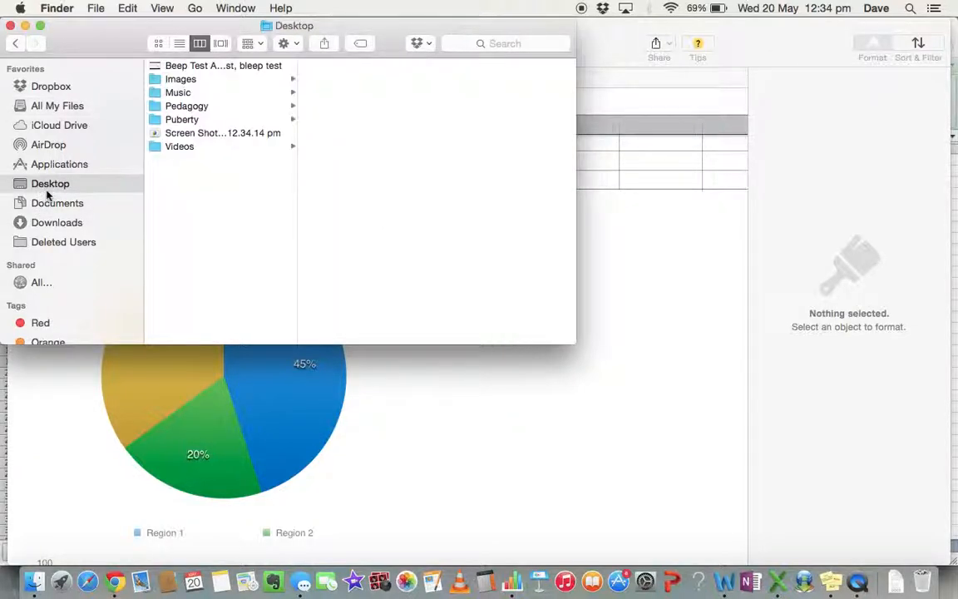